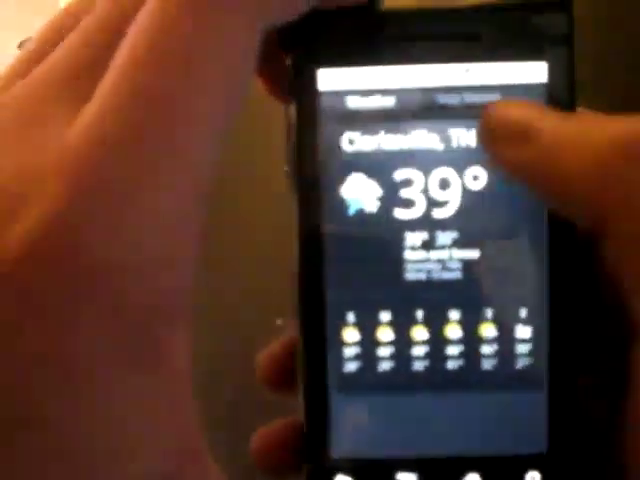
click(468, 98)
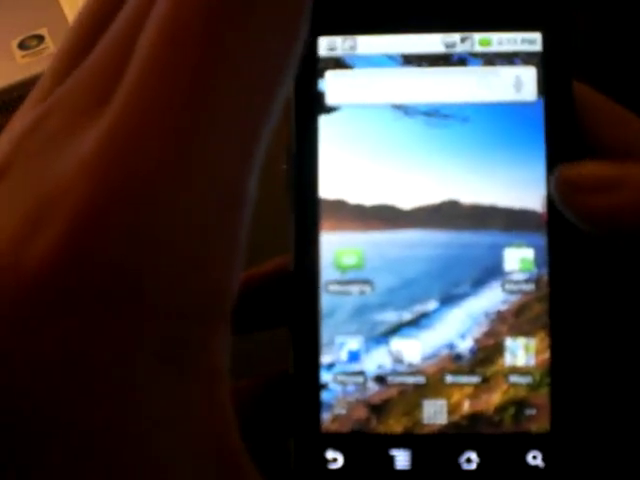
drag(525, 235, 360, 240)
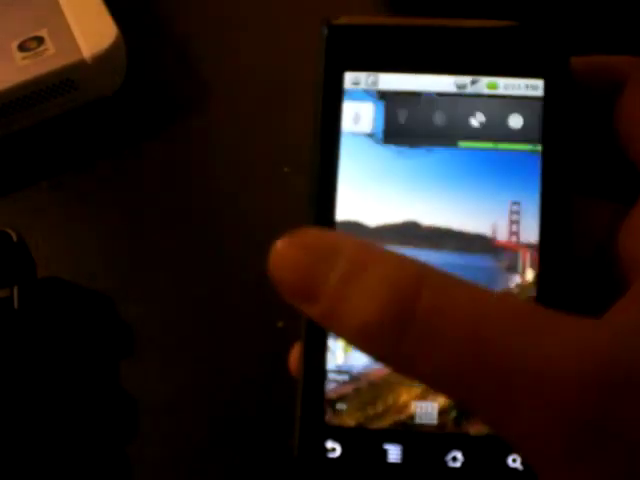
drag(290, 262, 450, 262)
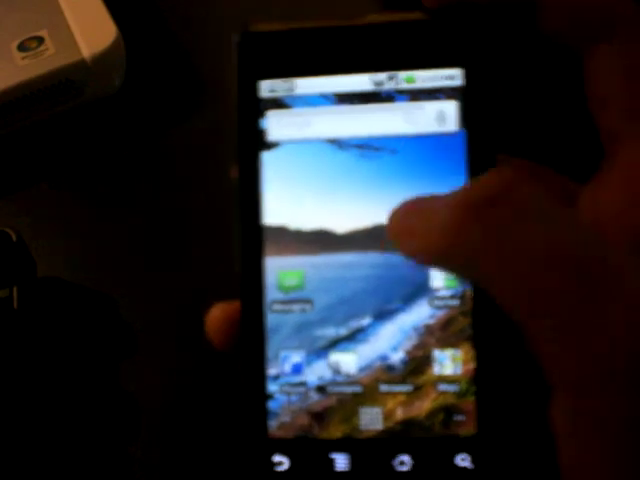
drag(414, 218, 250, 260)
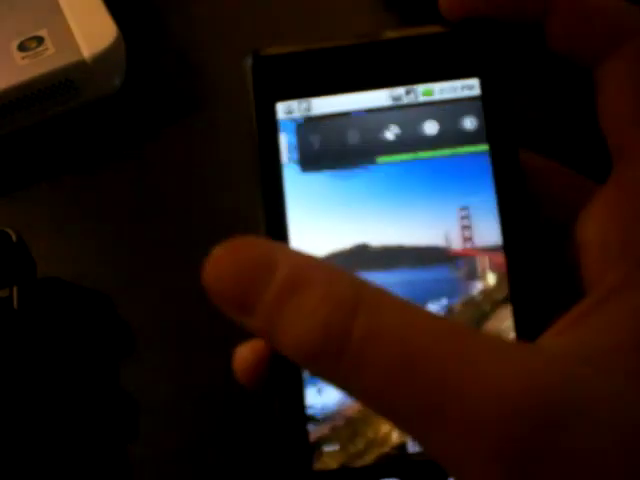